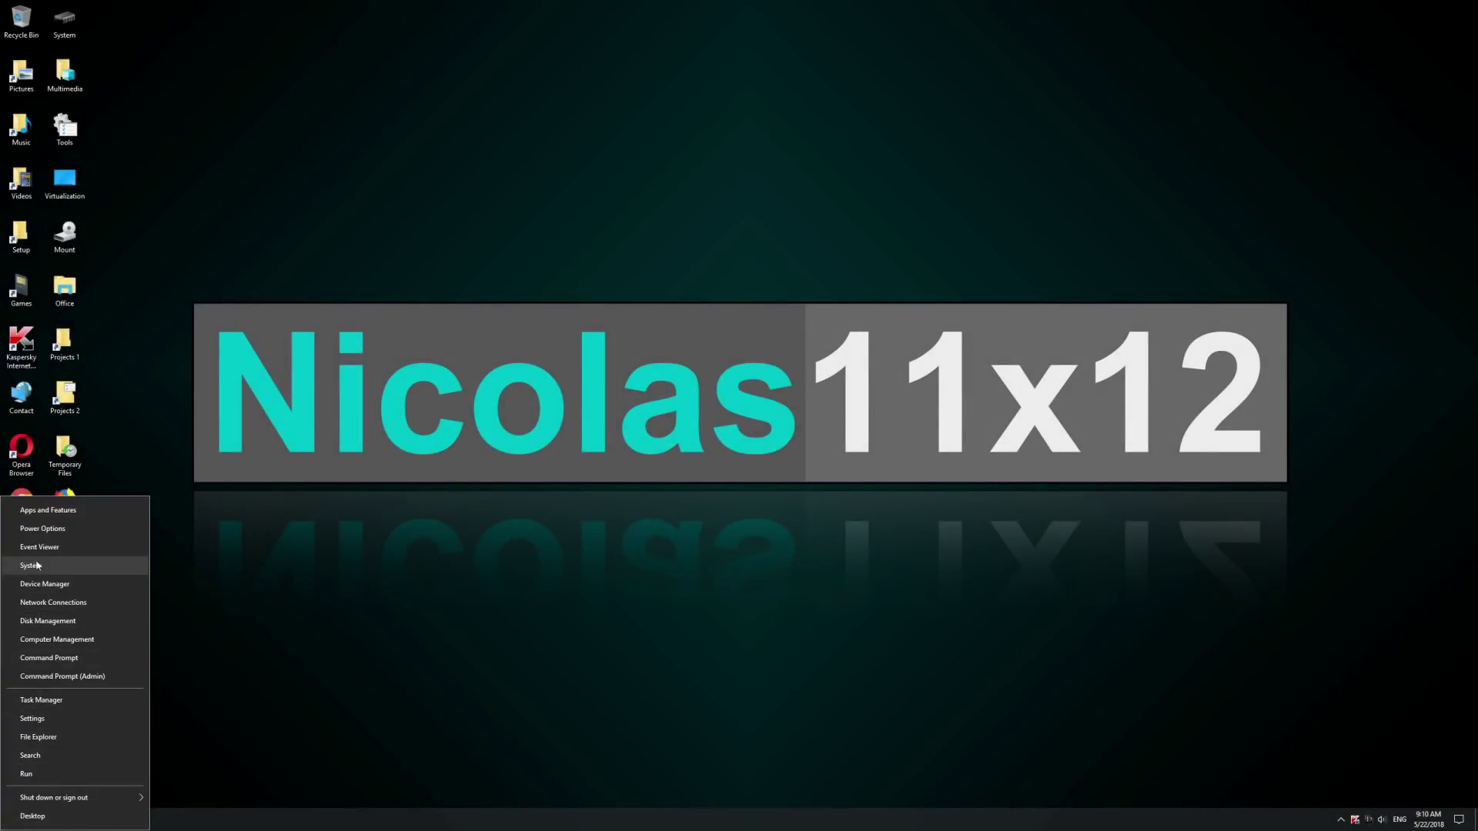
- Open system settings and note SCDKey's Windows 10 Pro OEM key title and USD 14.00 price
left_click(38, 564)
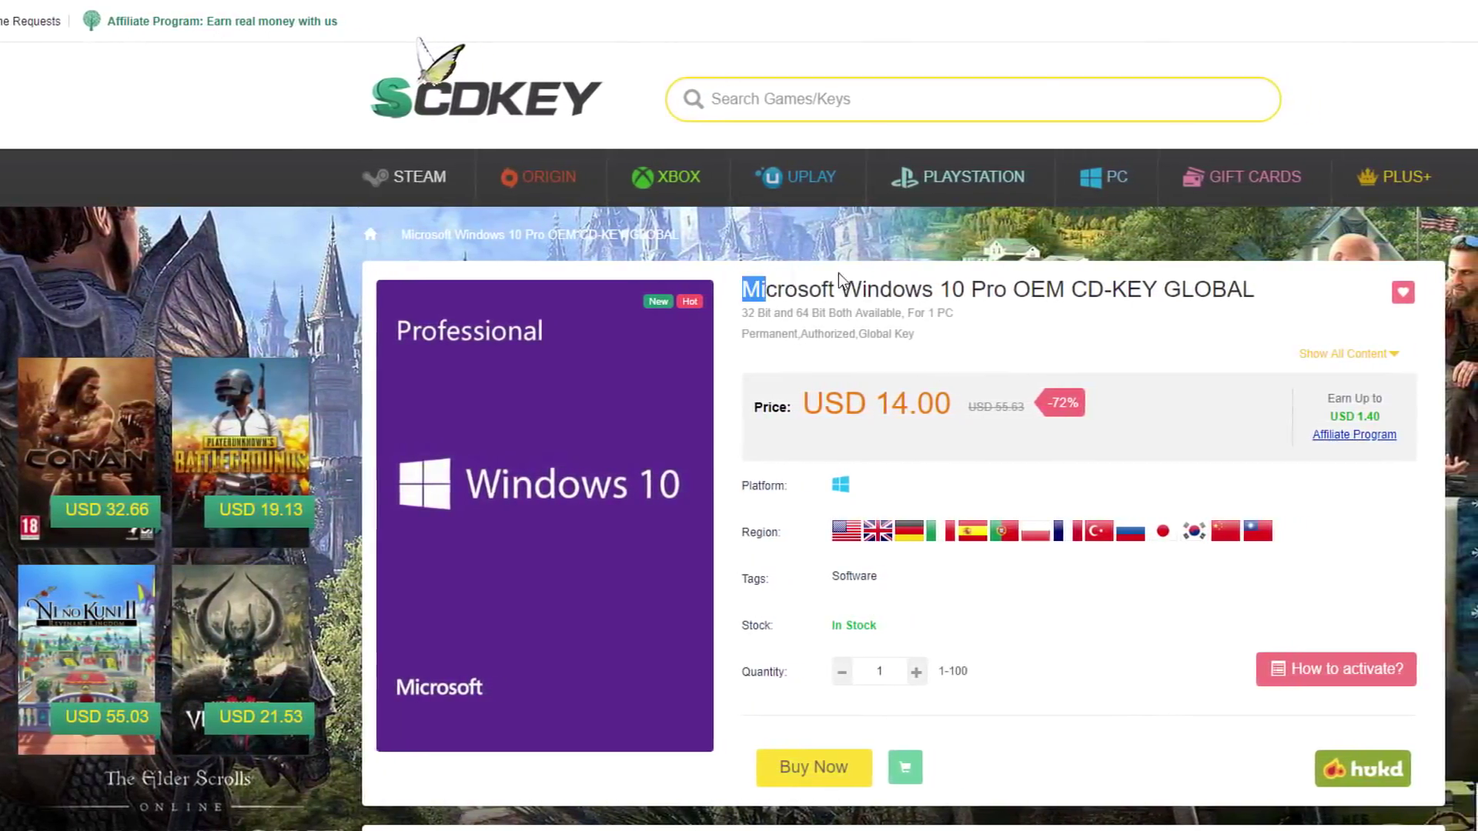
left_click_drag(839, 281, 1270, 298)
left_click_drag(893, 412, 735, 410)
- Bring up the Activation prompt for entering a new product key
left_click(879, 441)
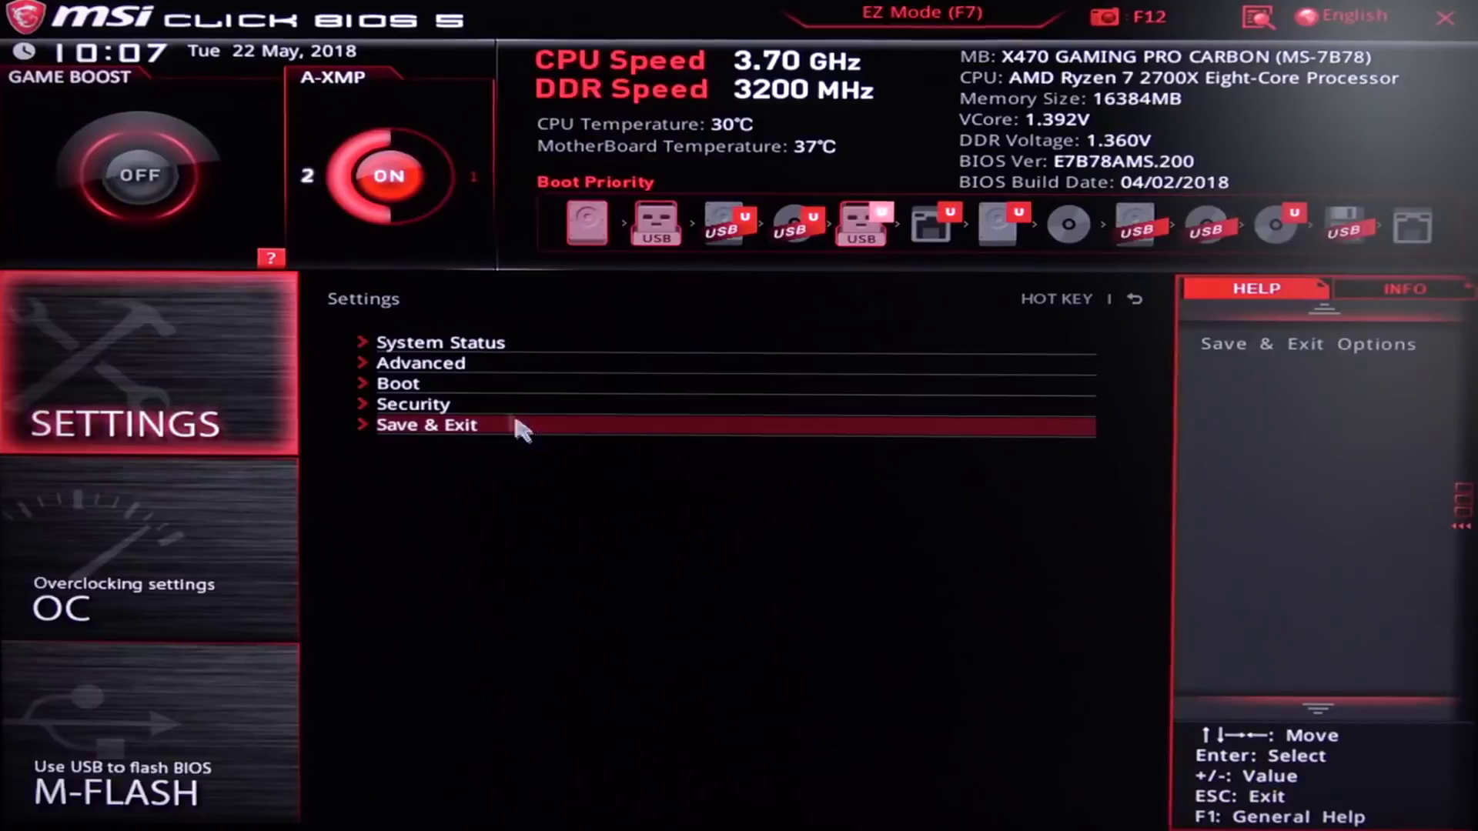
left_click(481, 395)
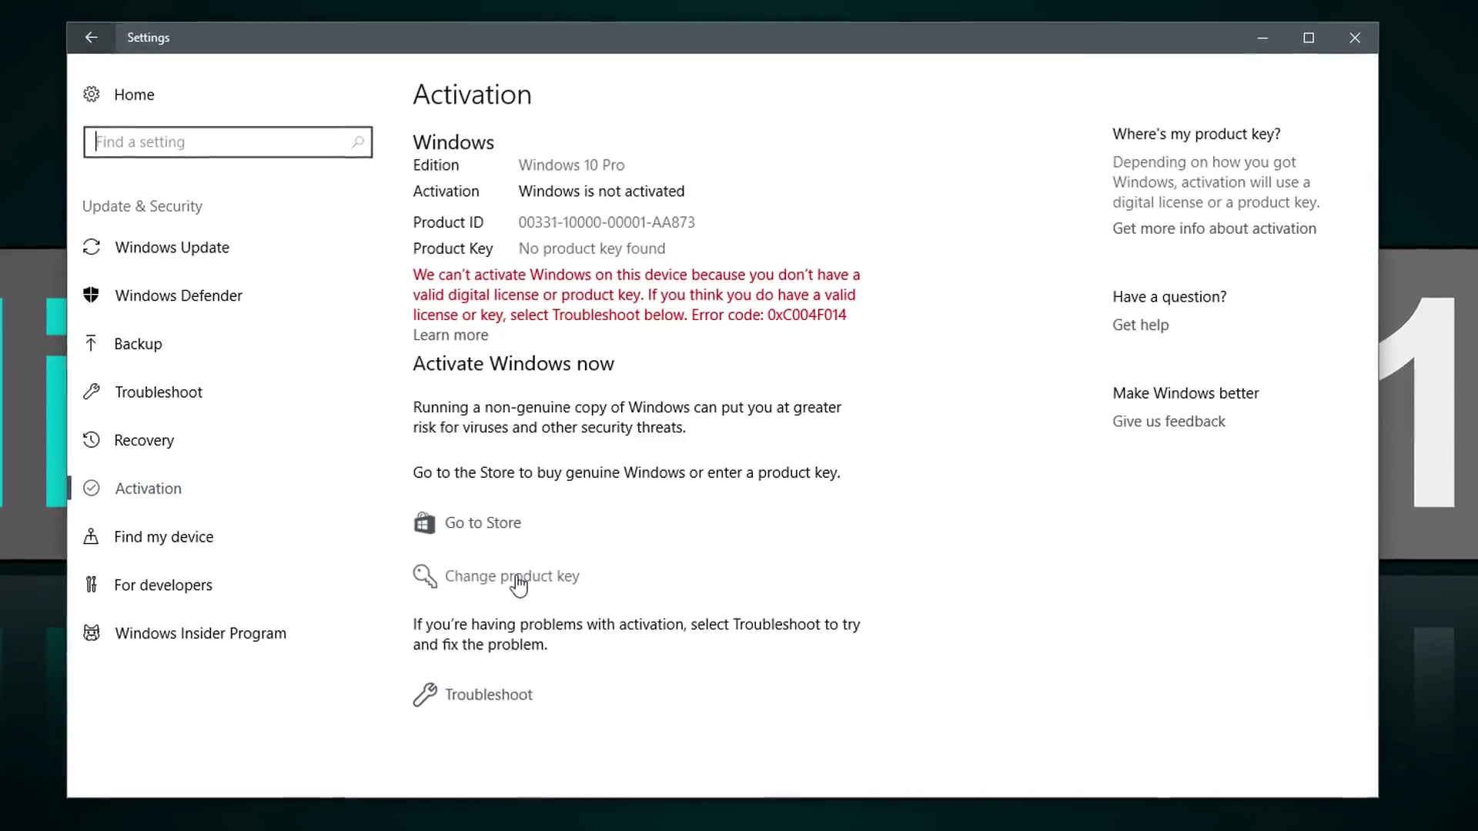
left_click(511, 579)
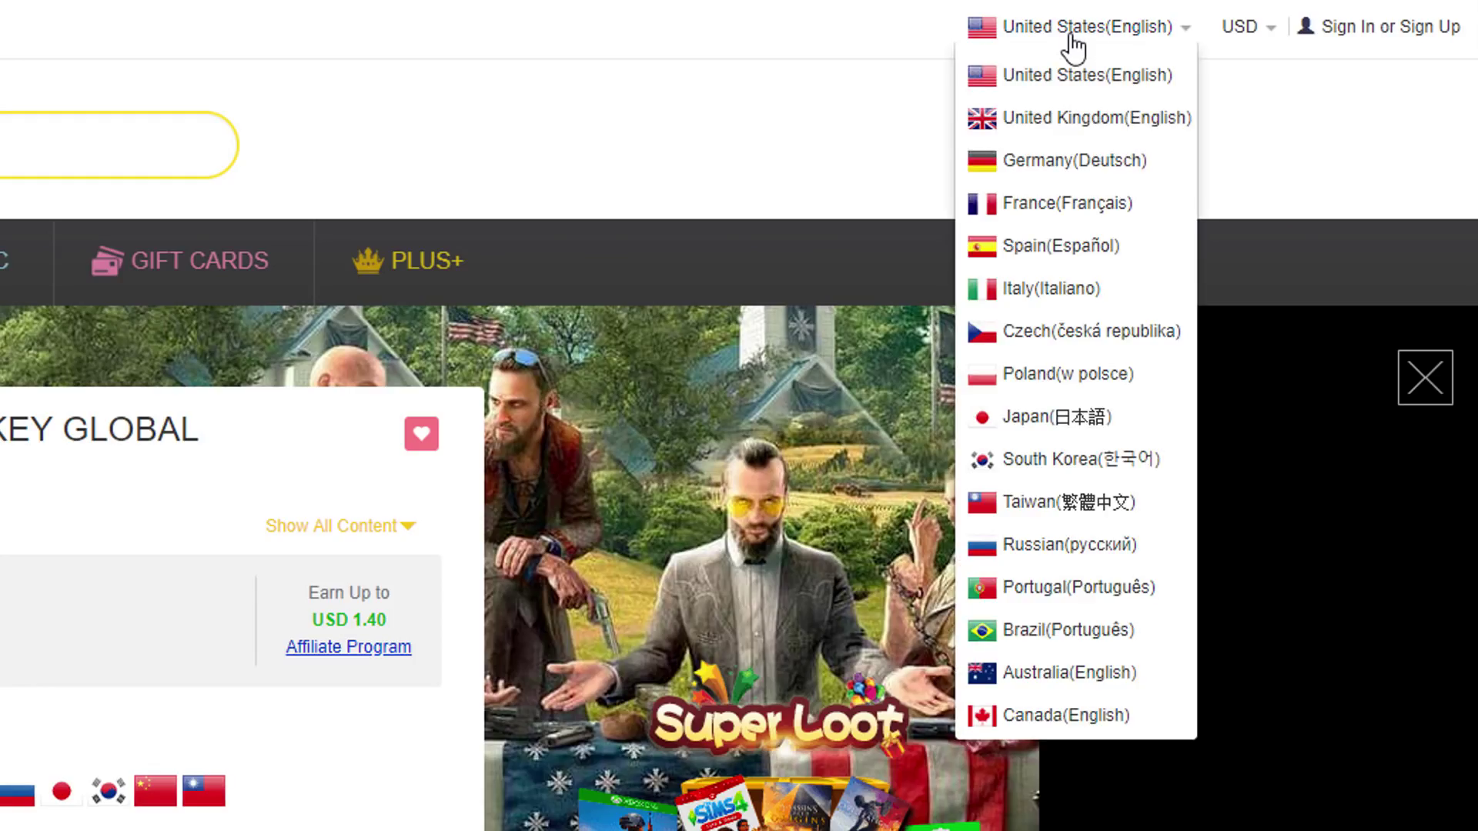
- Switch SCDKey to German and EUR, then buy the Windows 10 Pro key with coupon SKNLMIC via PayPal
left_click(1040, 163)
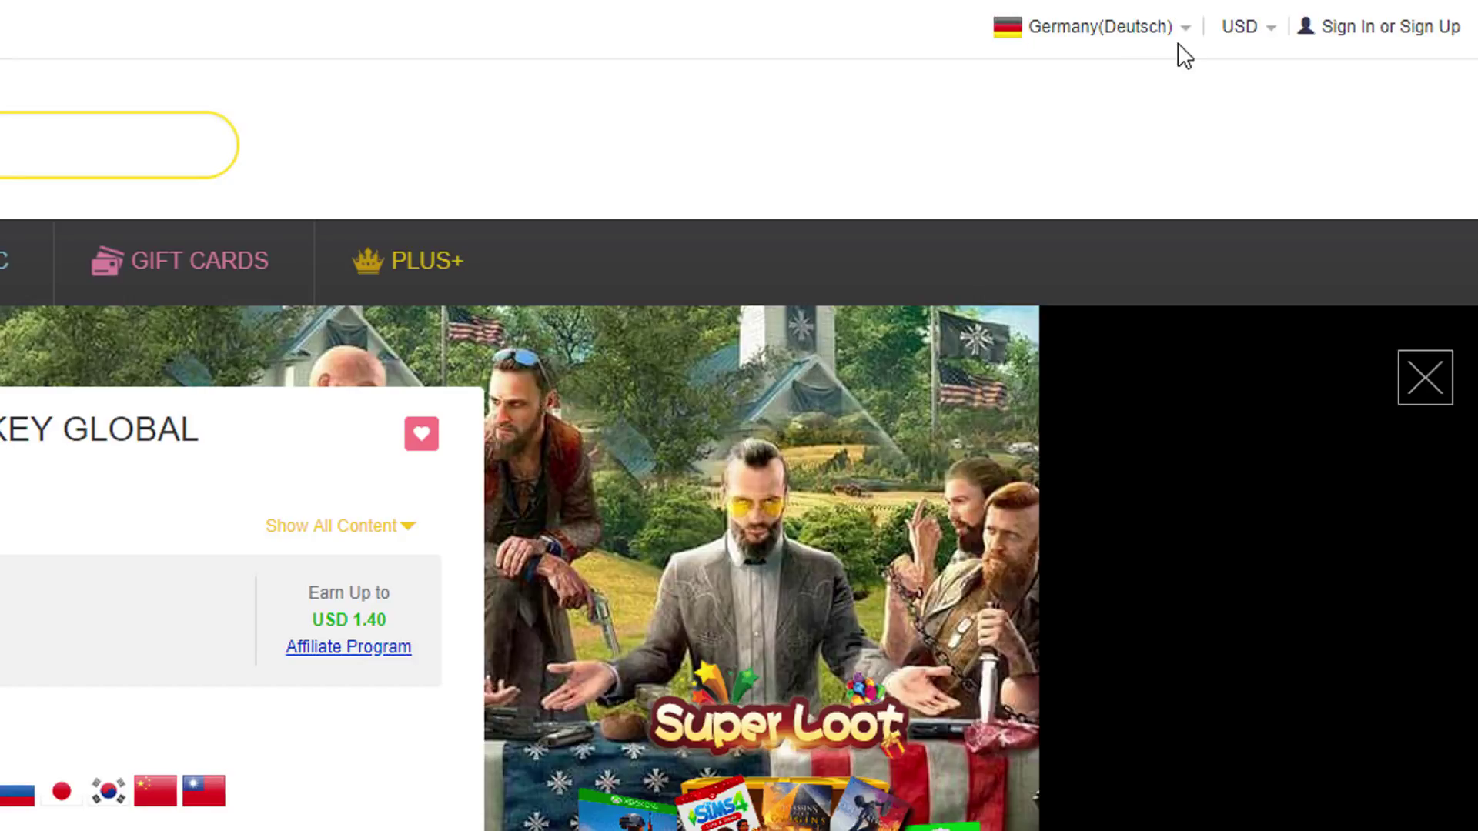
mouse_move(1189, 104)
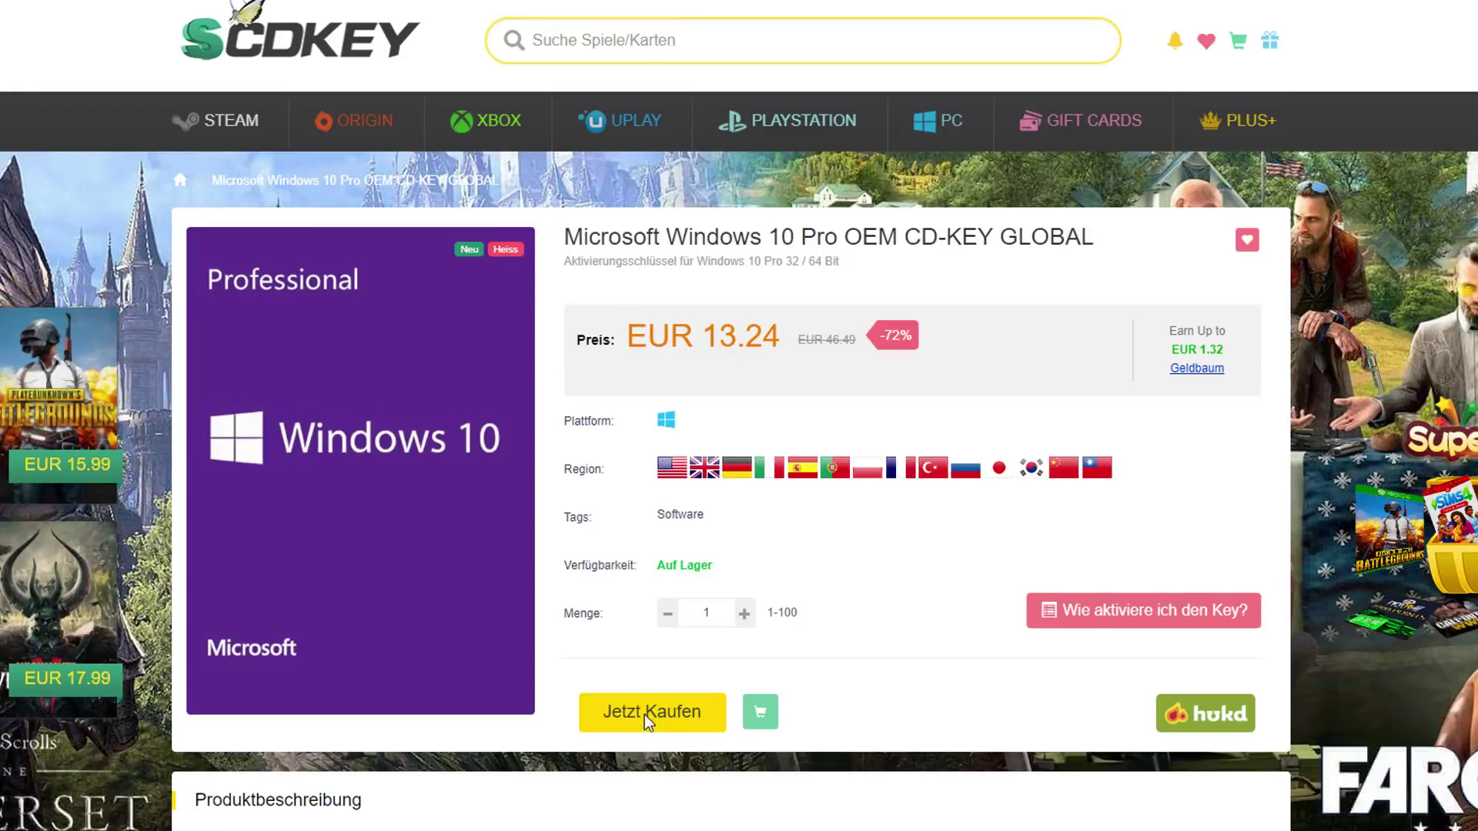
left_click(644, 714)
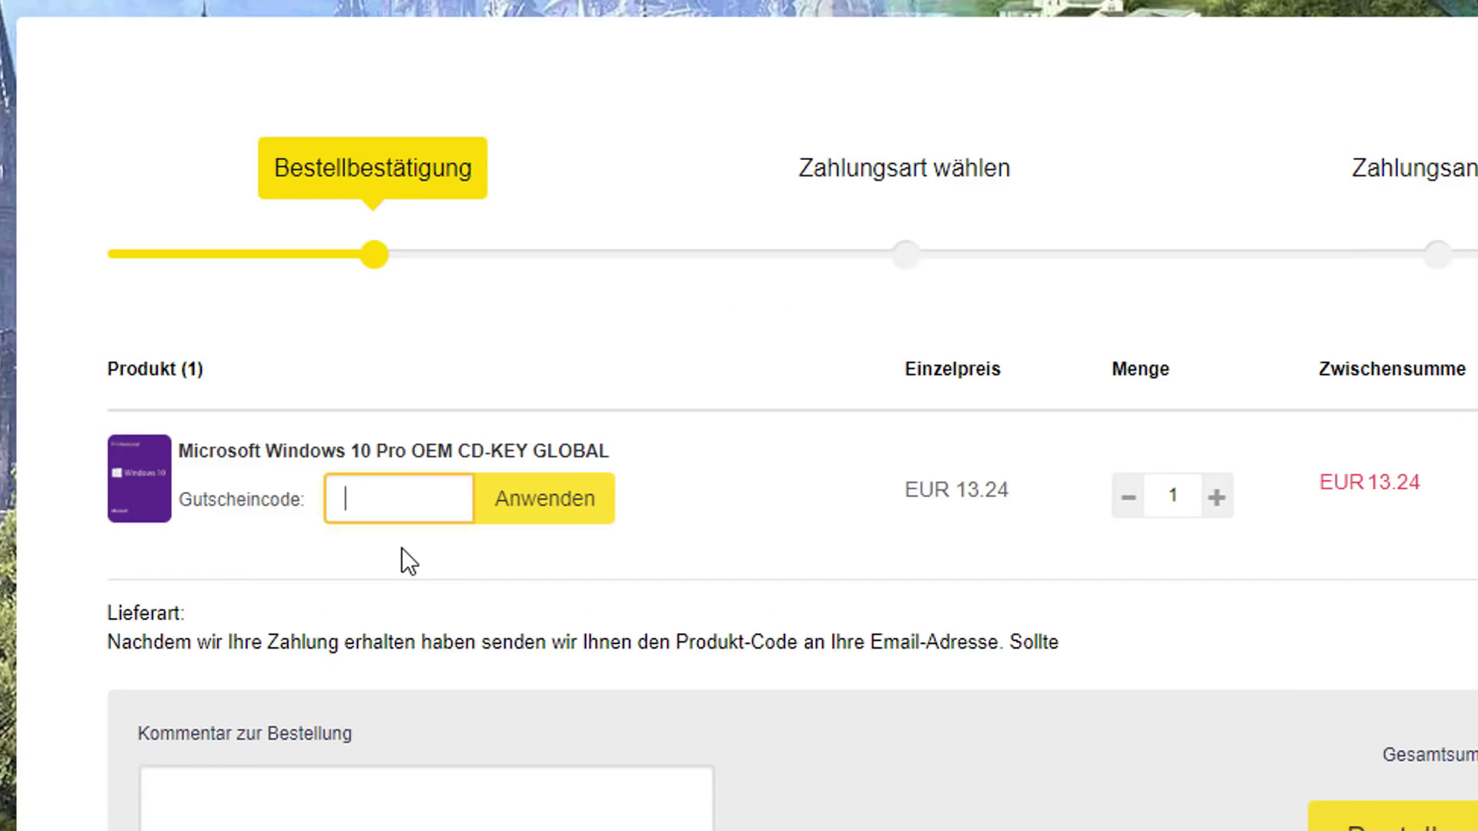
type("SKNLMIC")
left_click(551, 510)
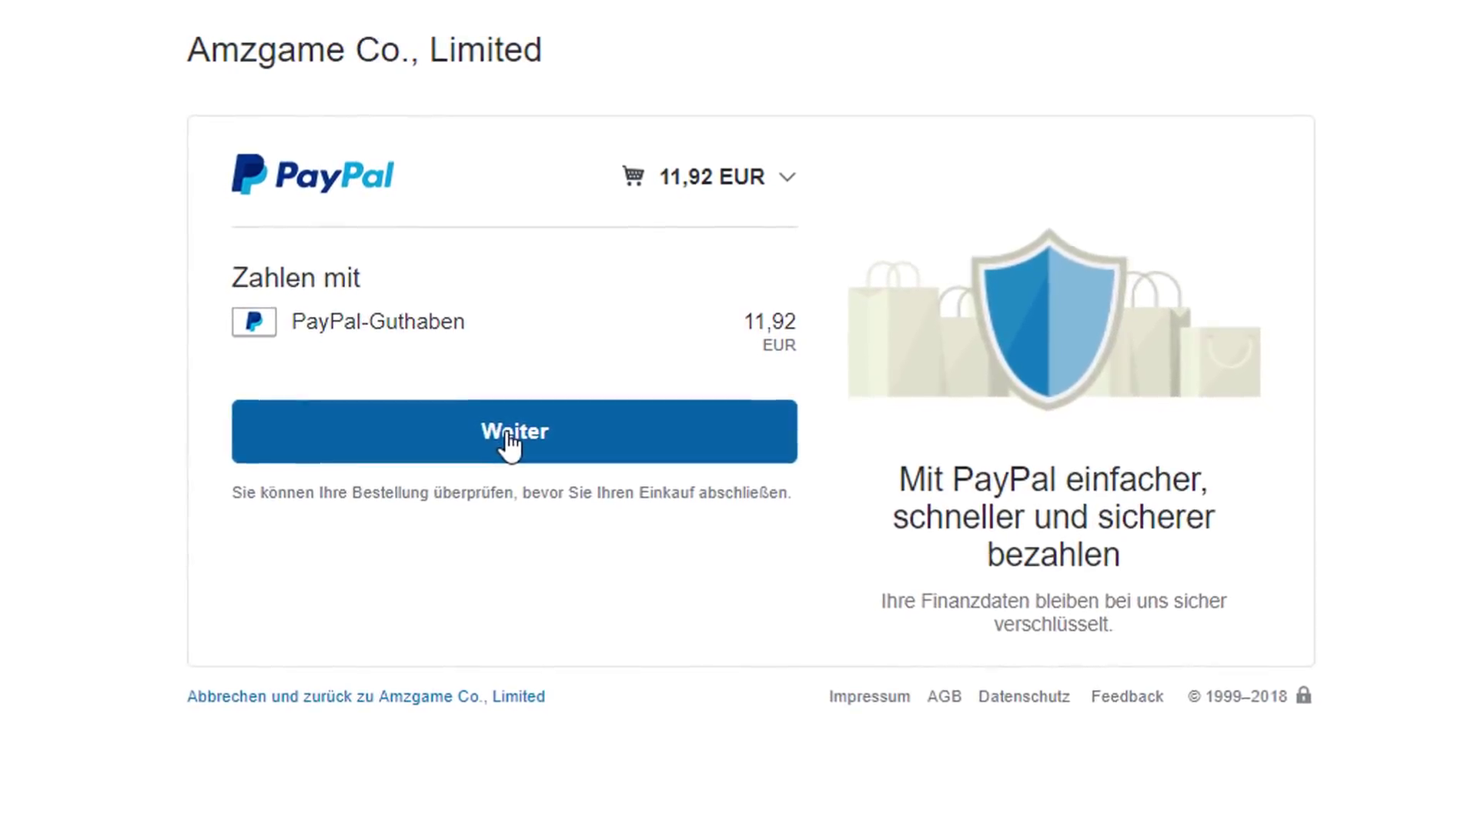
left_click(501, 439)
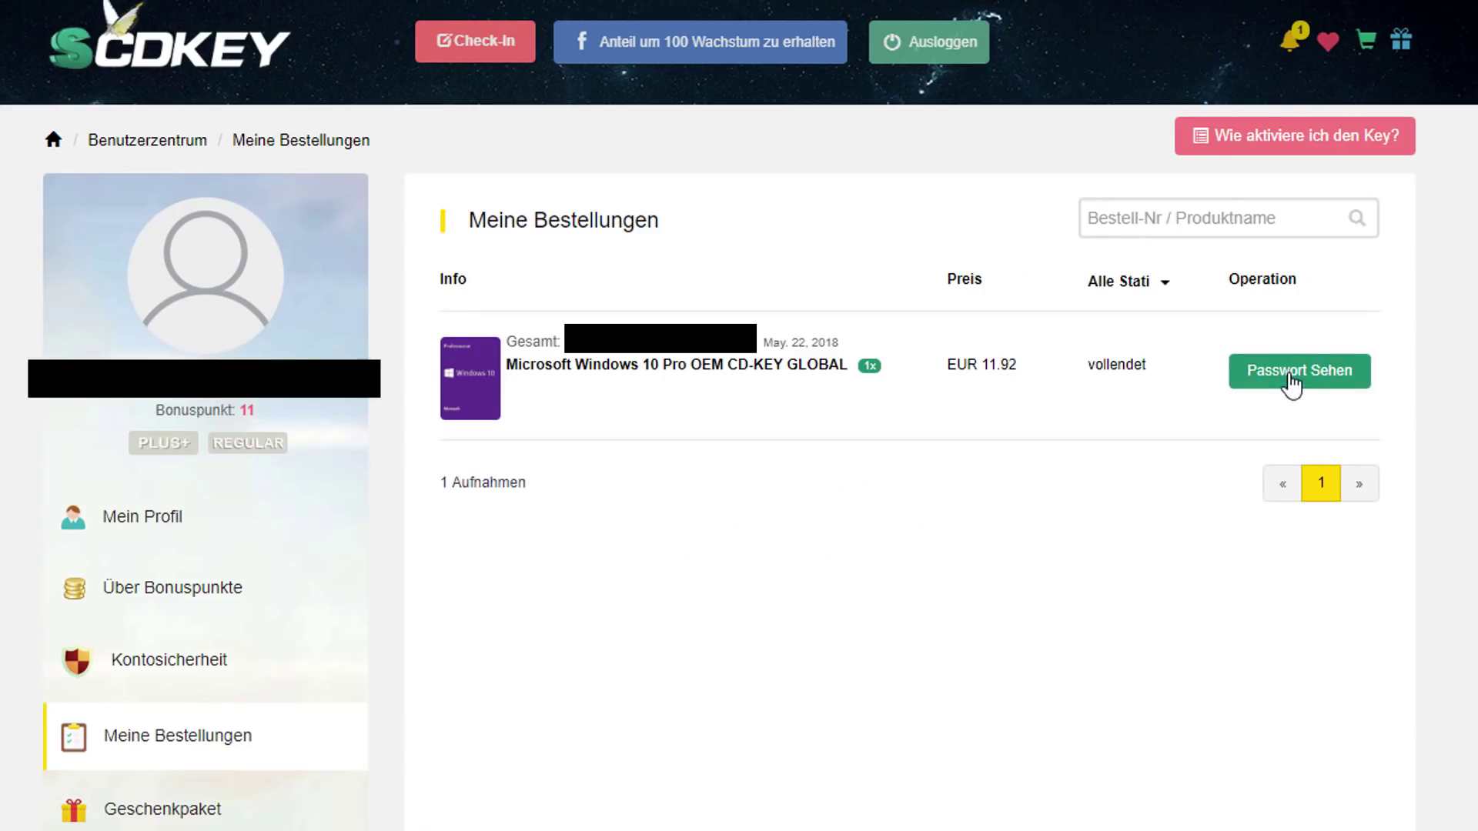
- Reveal the Windows 10 Pro product key from the order's Passwort Sehen details
left_click(1290, 383)
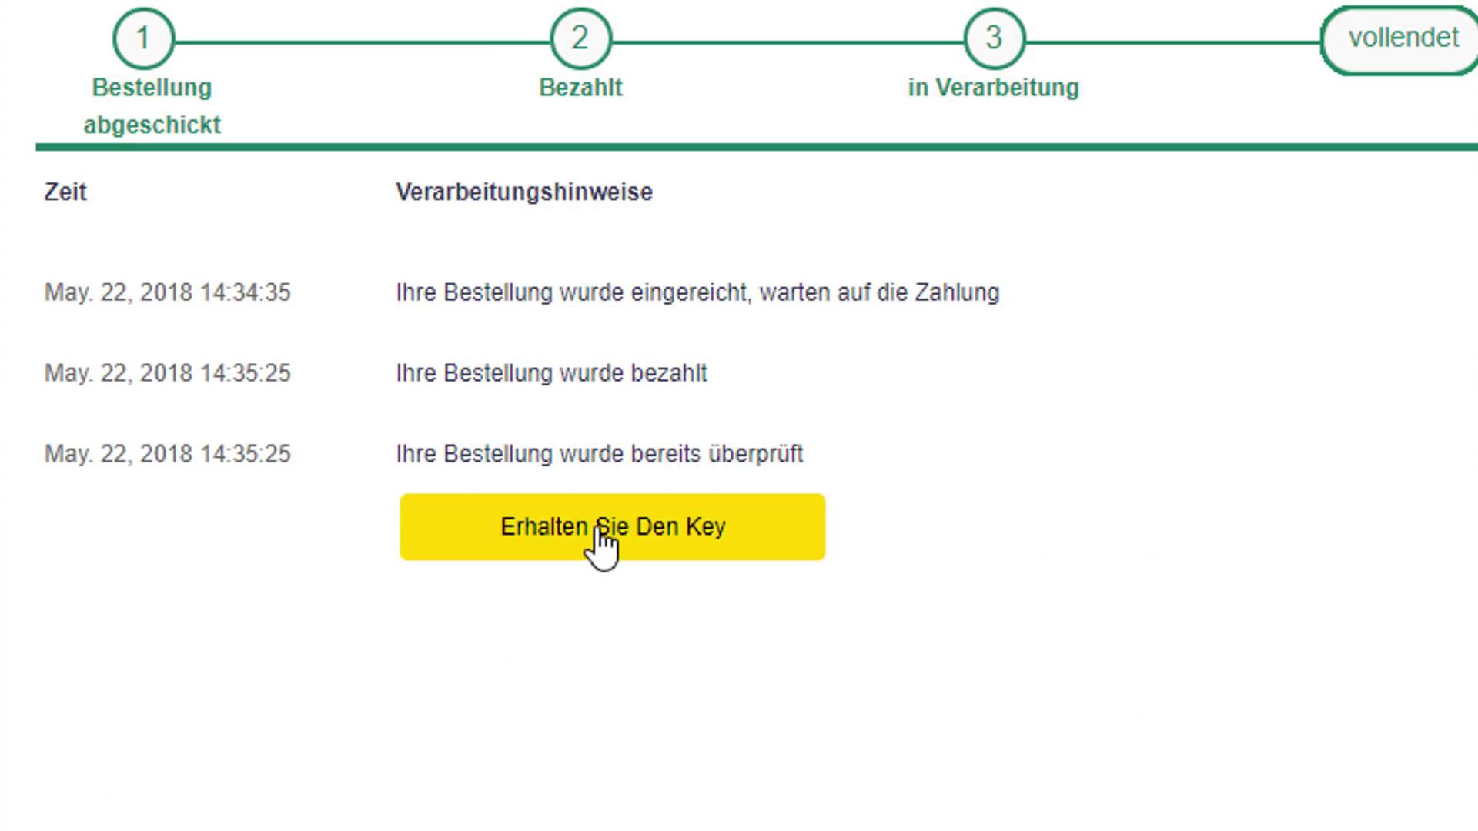
left_click(599, 531)
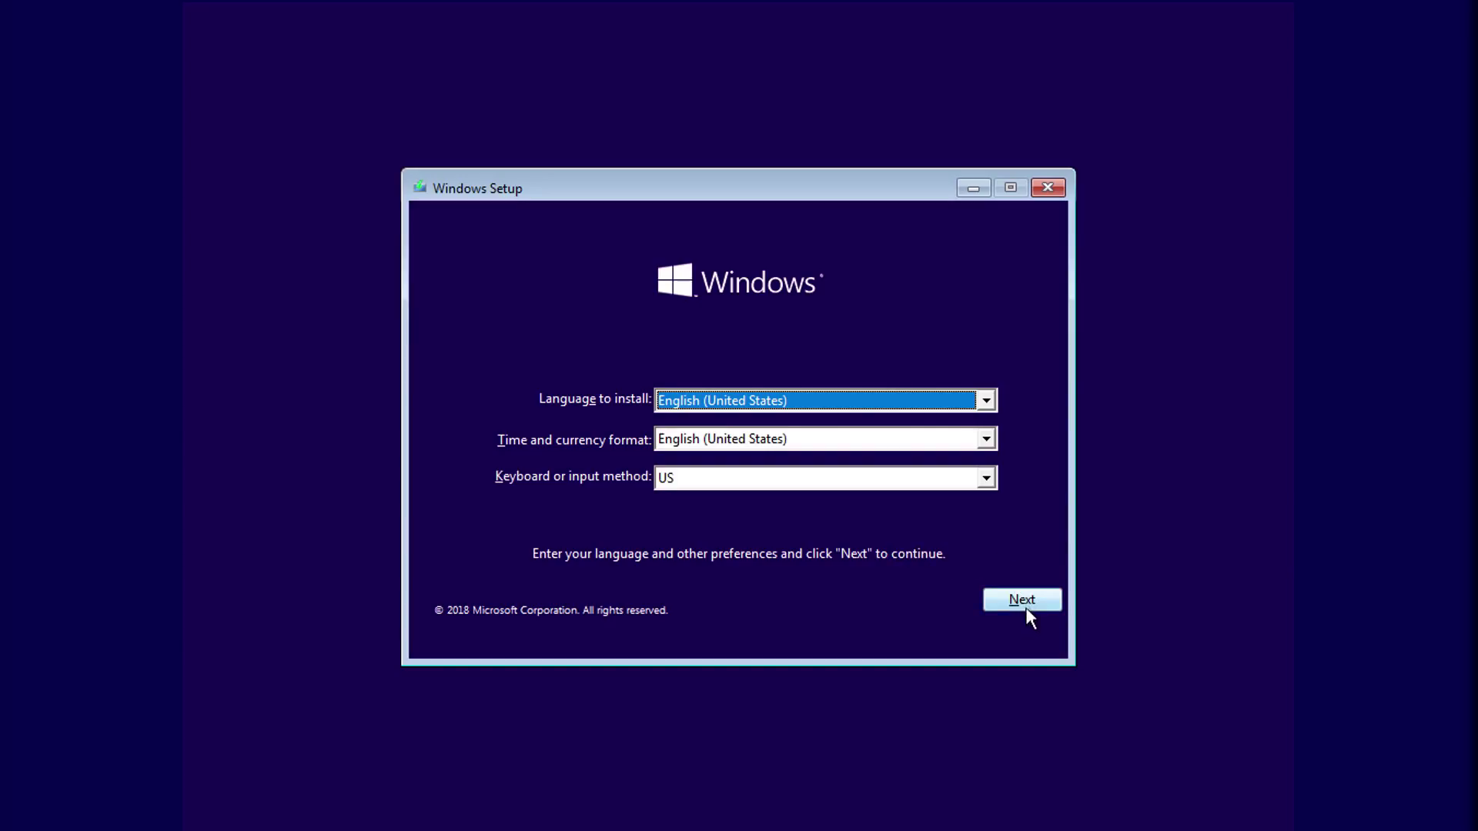
- Accept the language screen and choose Install now in Windows Setup
left_click(1023, 604)
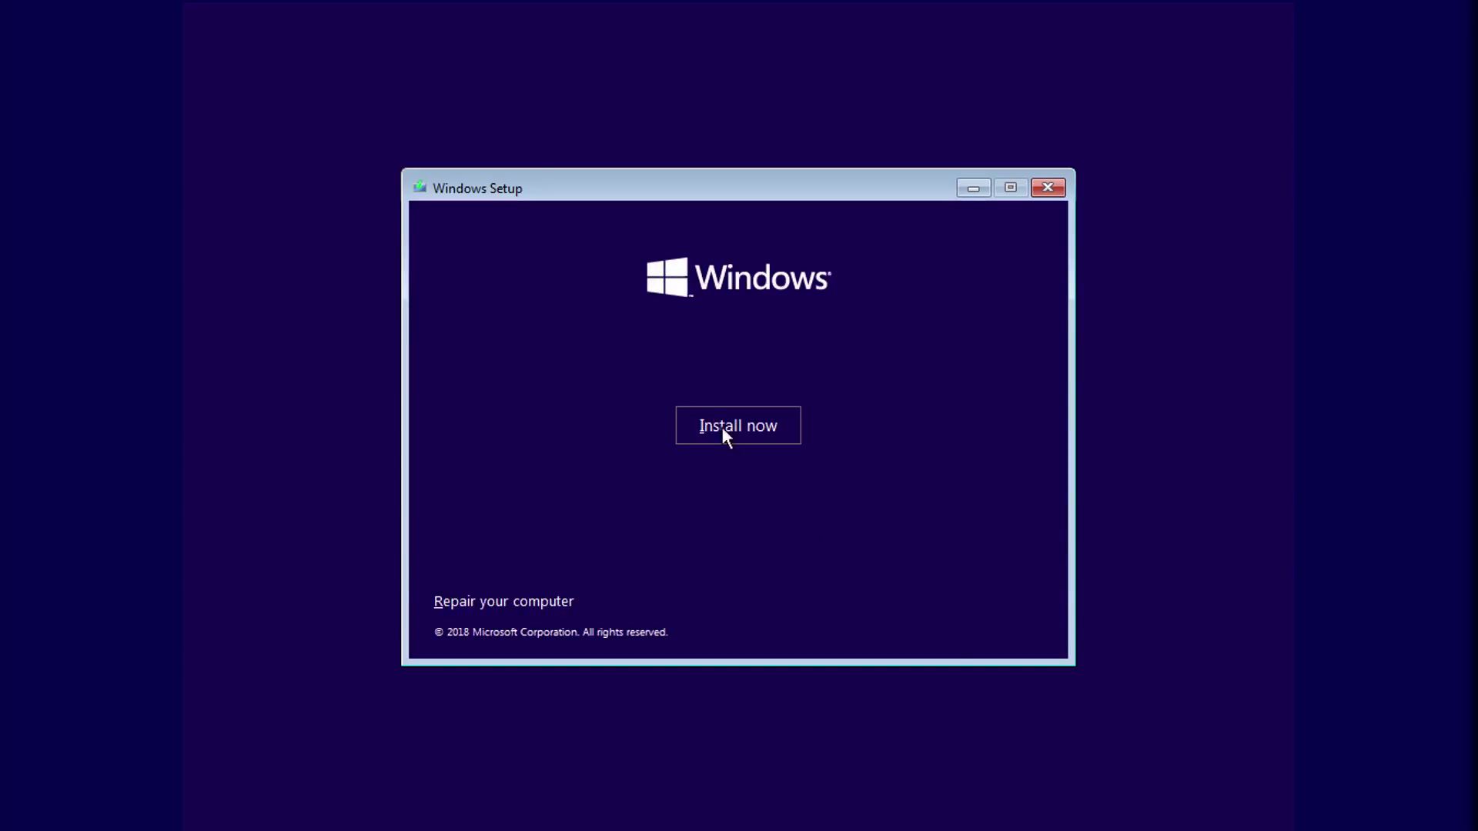
left_click(735, 436)
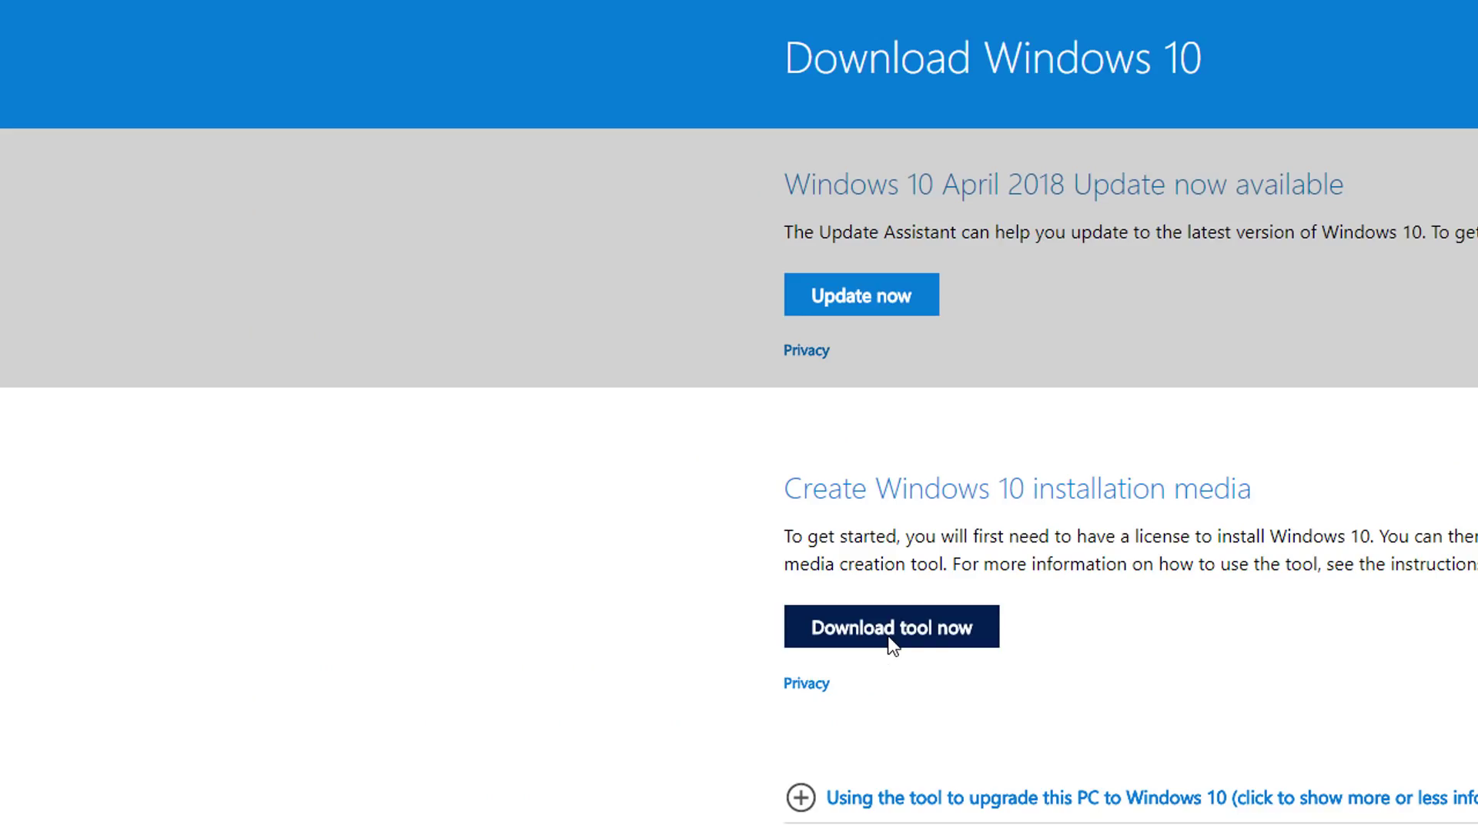
- Download the Media Creation Tool and create installation media on a USB flash drive
left_click(887, 640)
left_click(322, 300)
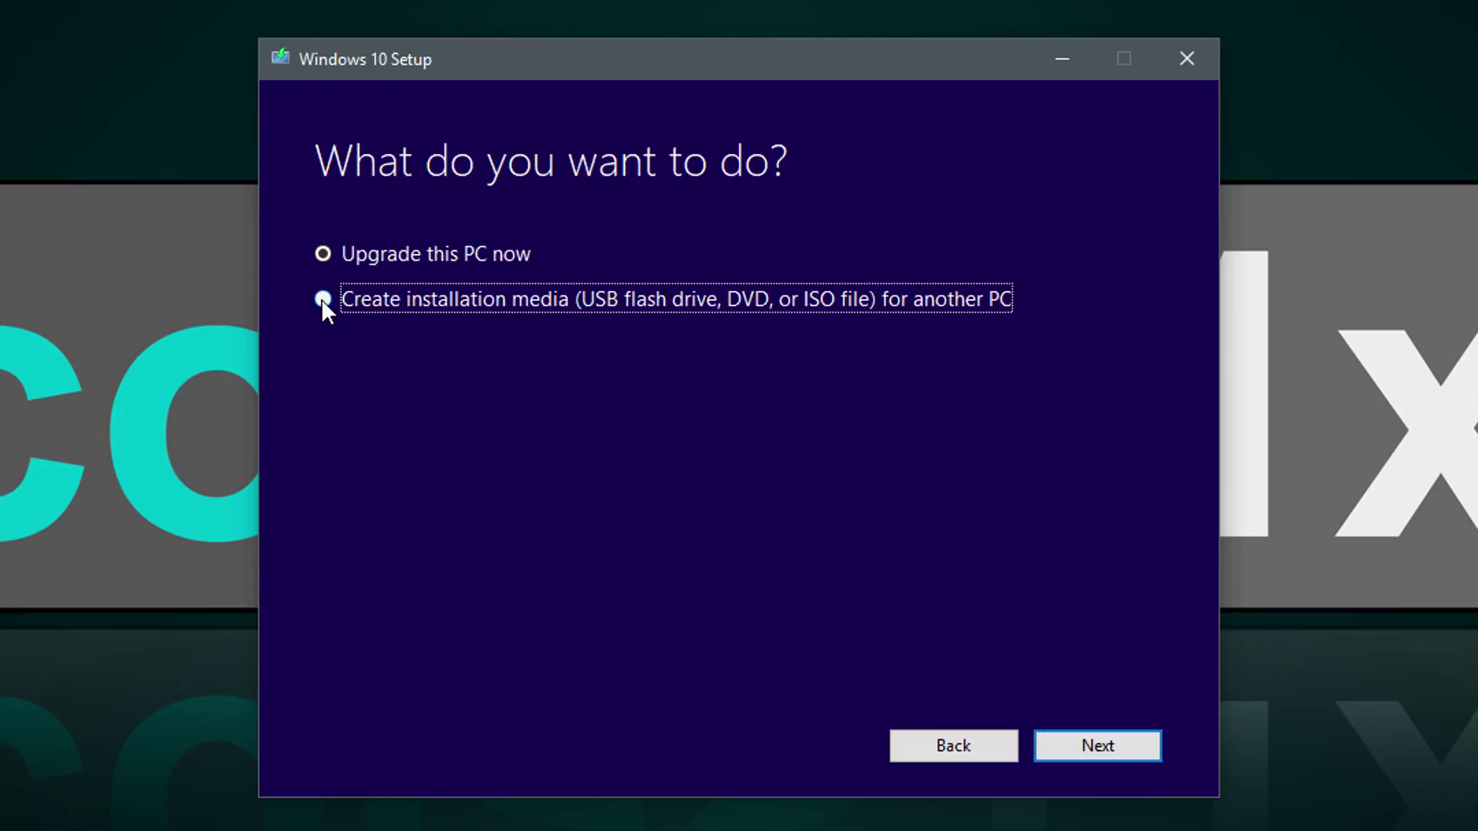
left_click(1085, 739)
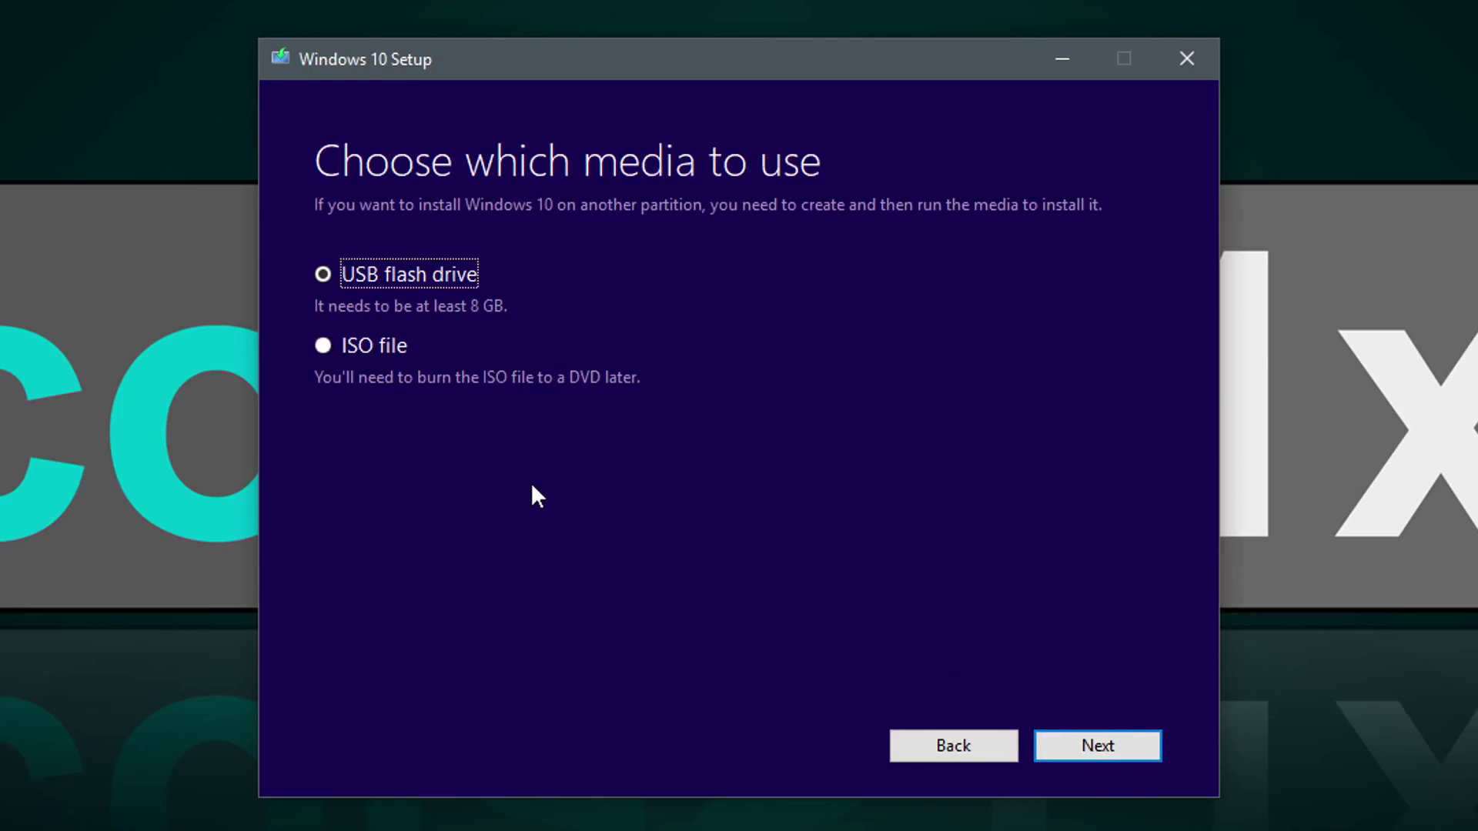
left_click(374, 352)
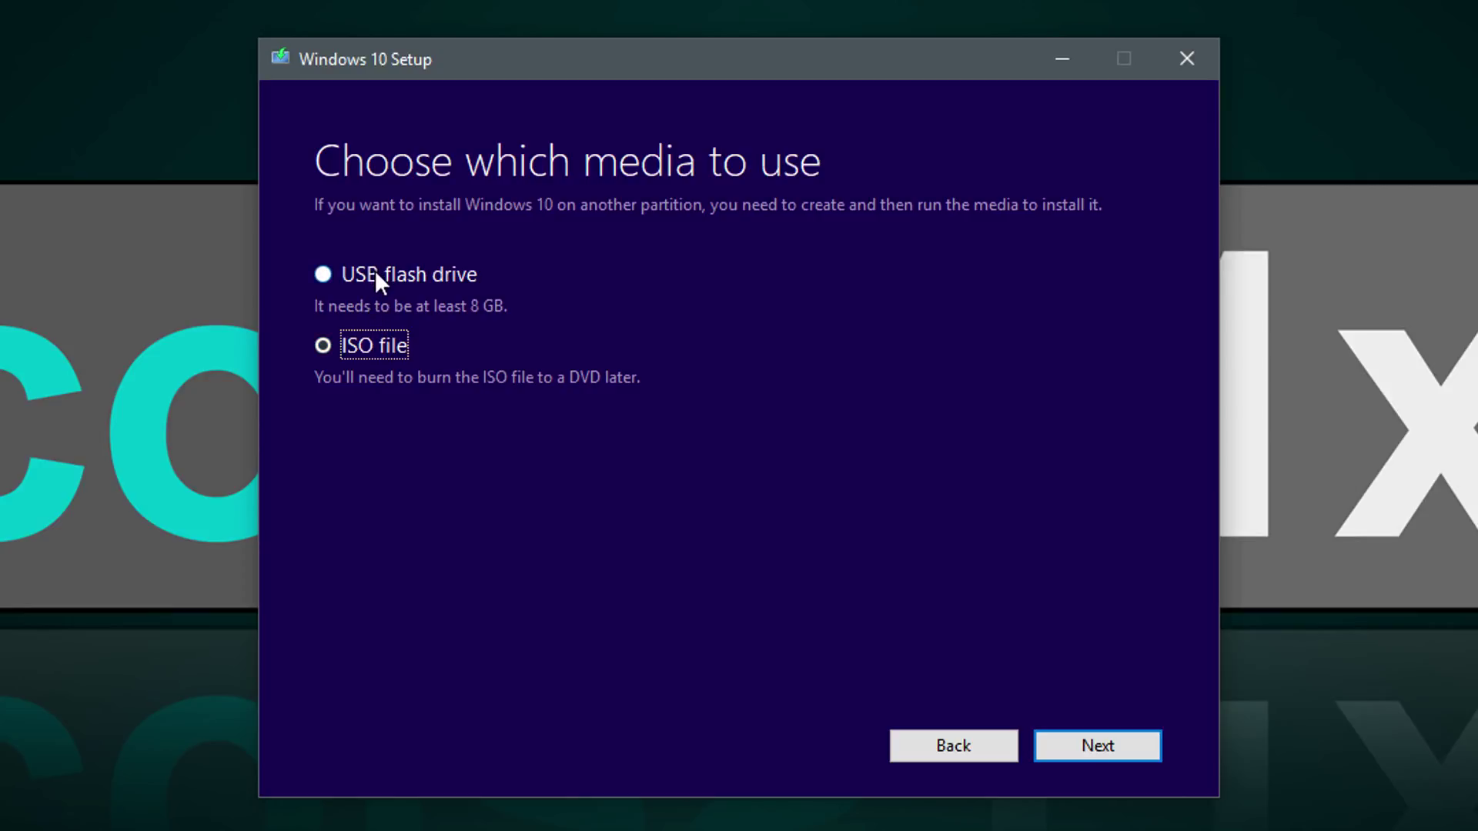
left_click(377, 272)
left_click(371, 350)
left_click(388, 279)
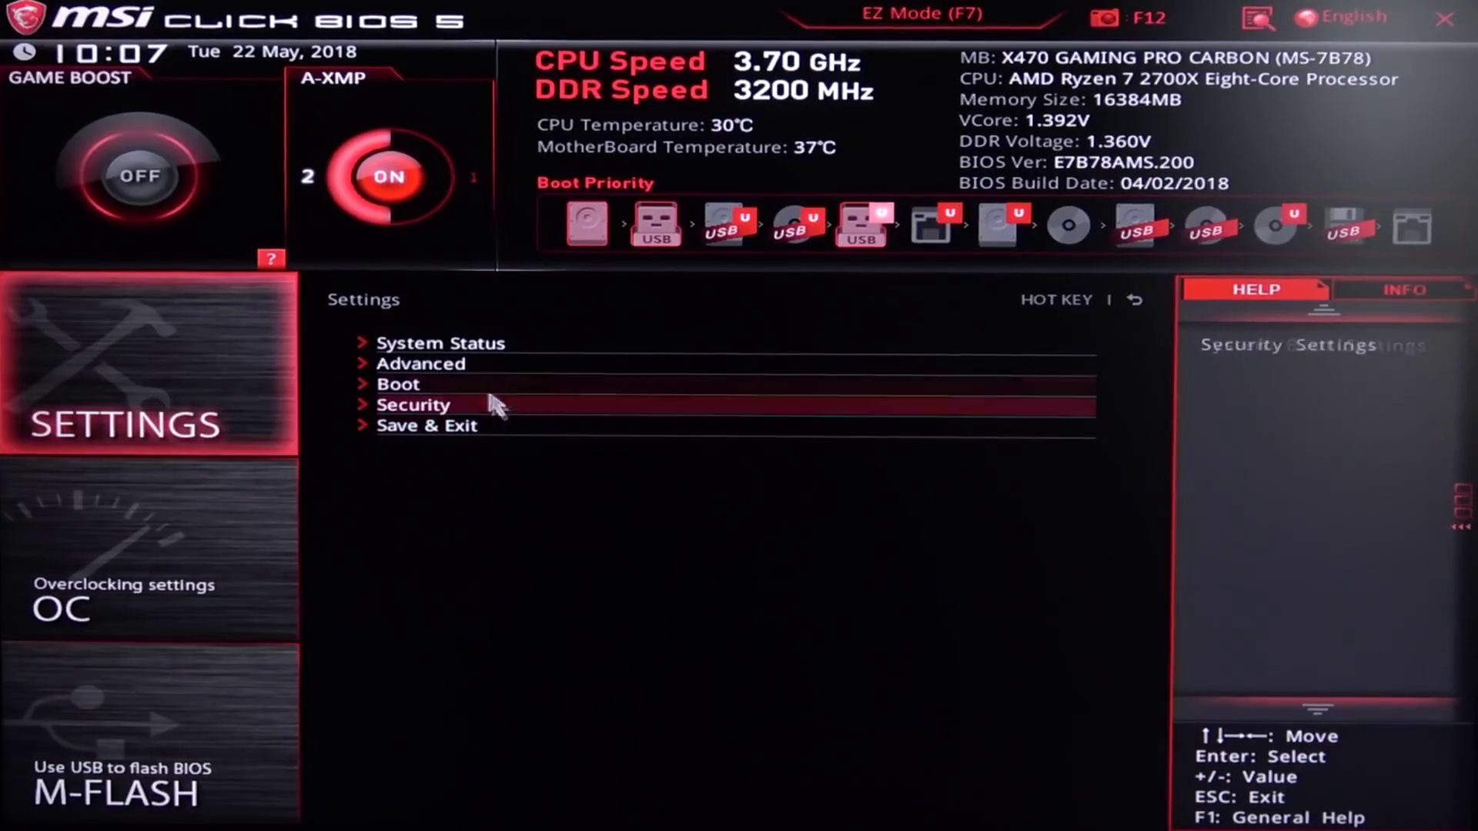
- Set Boot Option #1 to the USB key in the BIOS boot settings
left_click(478, 391)
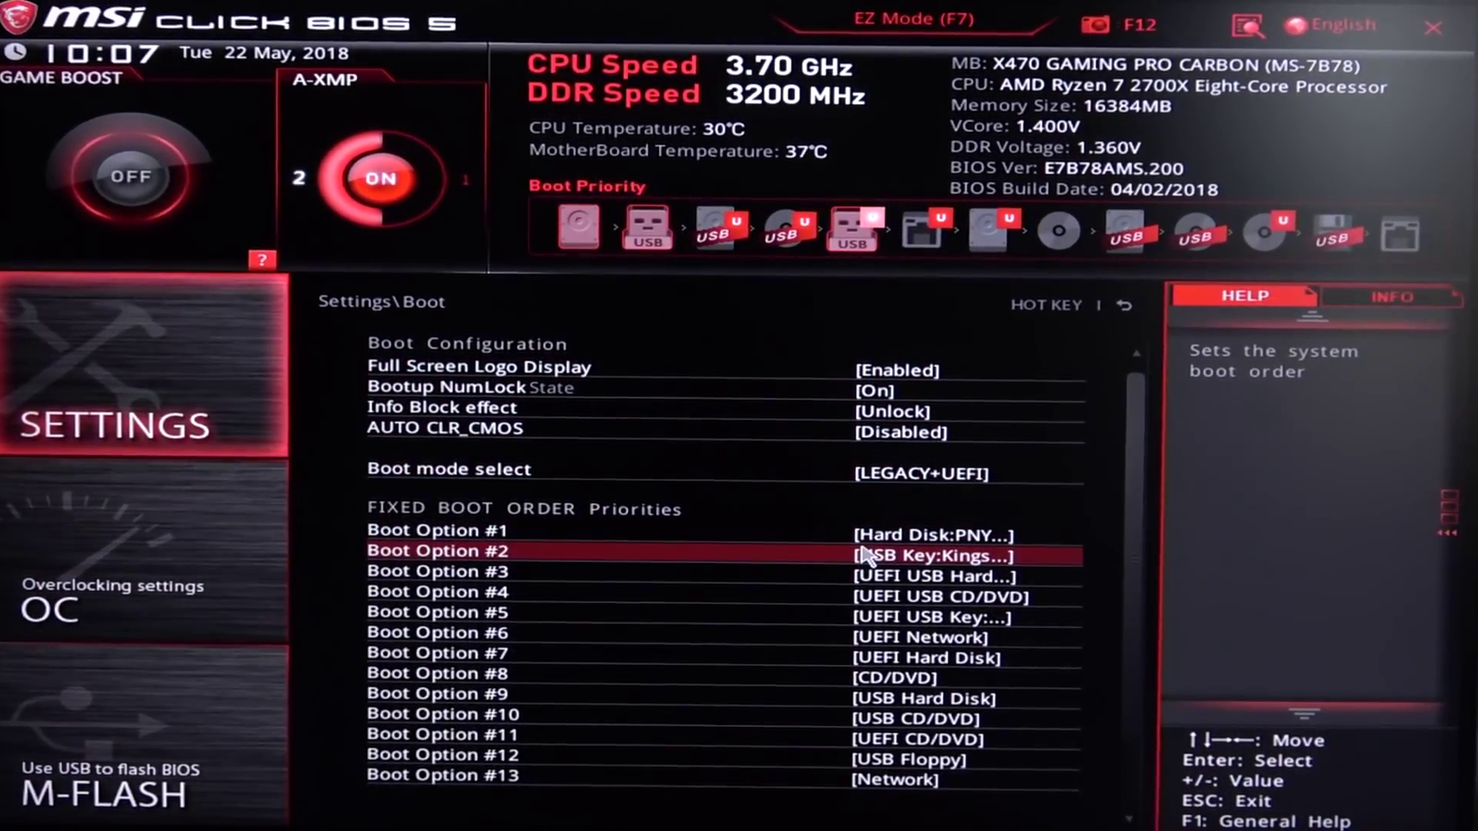
left_click(860, 537)
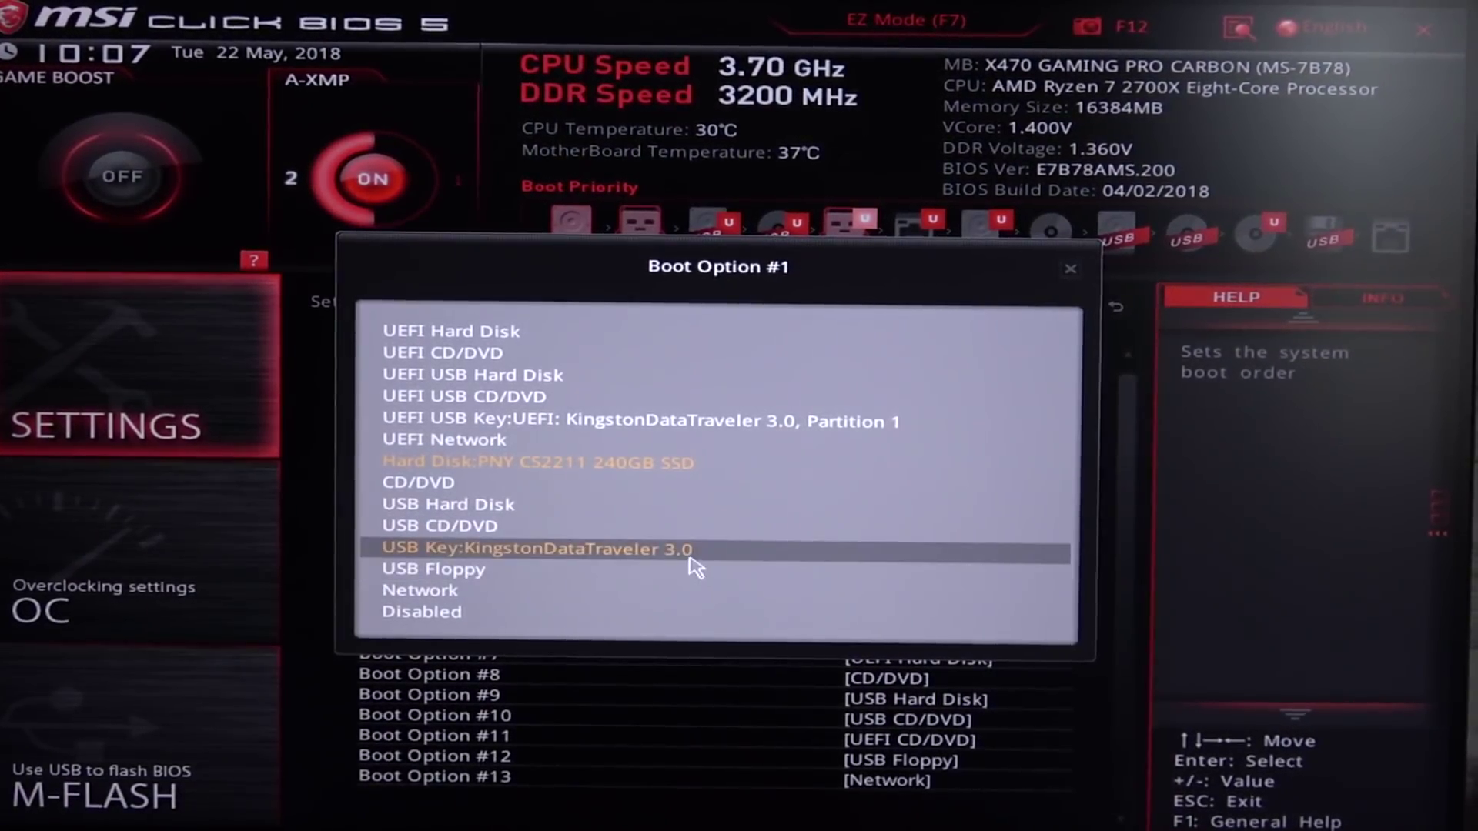
left_click(690, 559)
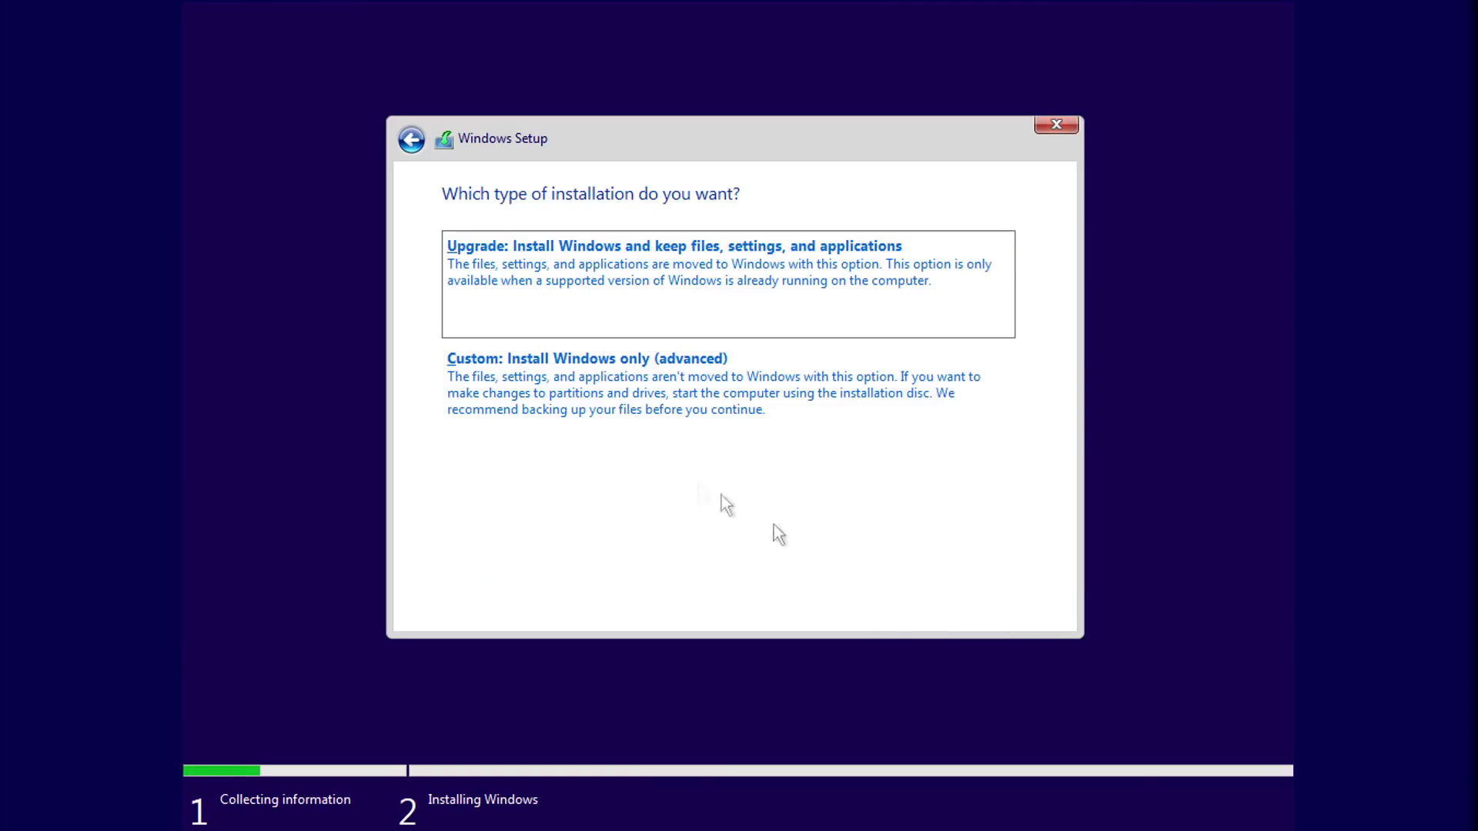
- Select Windows 10 Pro as the edition to install
left_click(772, 508)
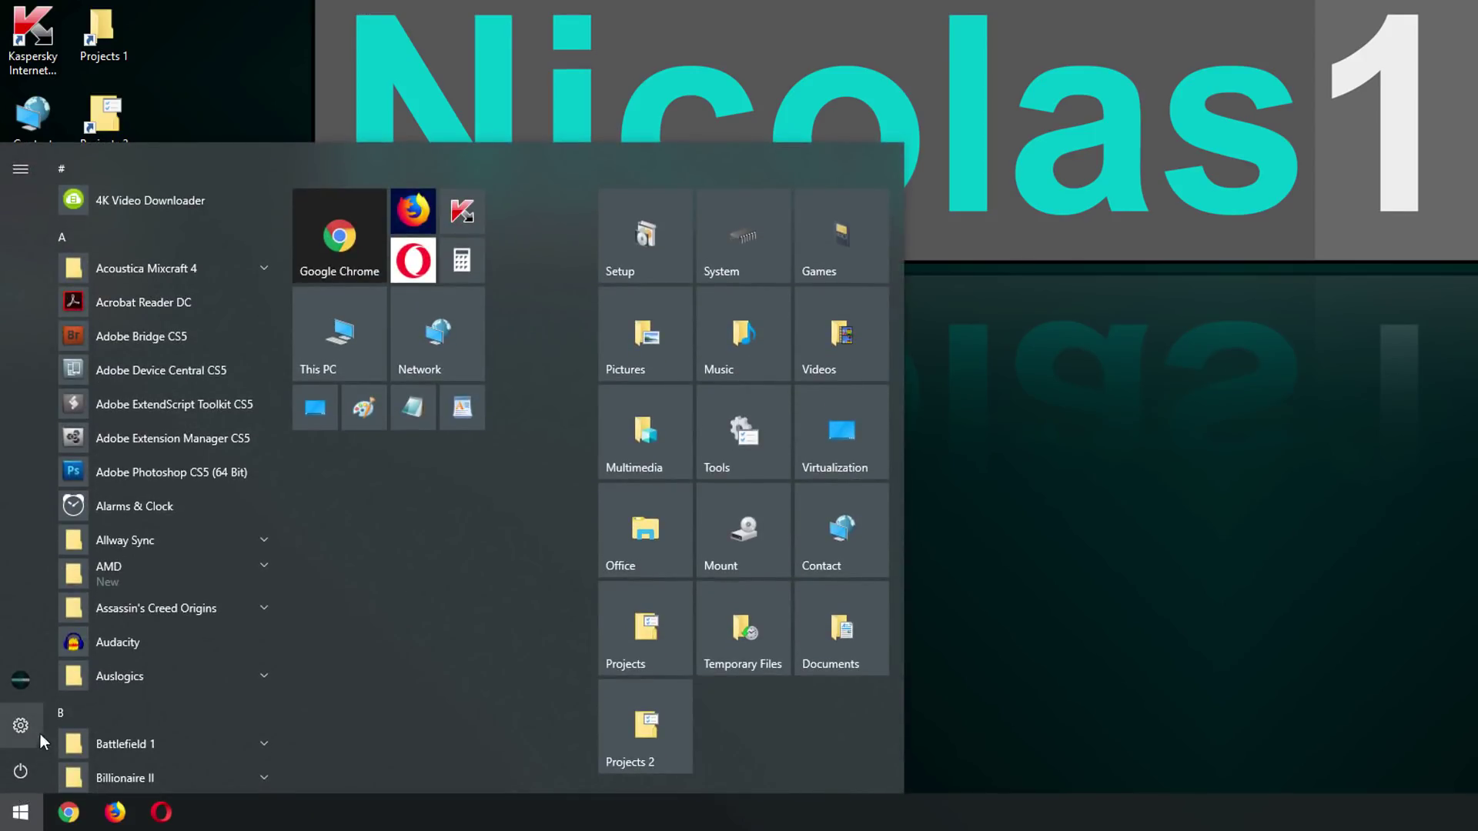
- Enter the purchased key under Settings > System > About > Change product key and activate
left_click(20, 728)
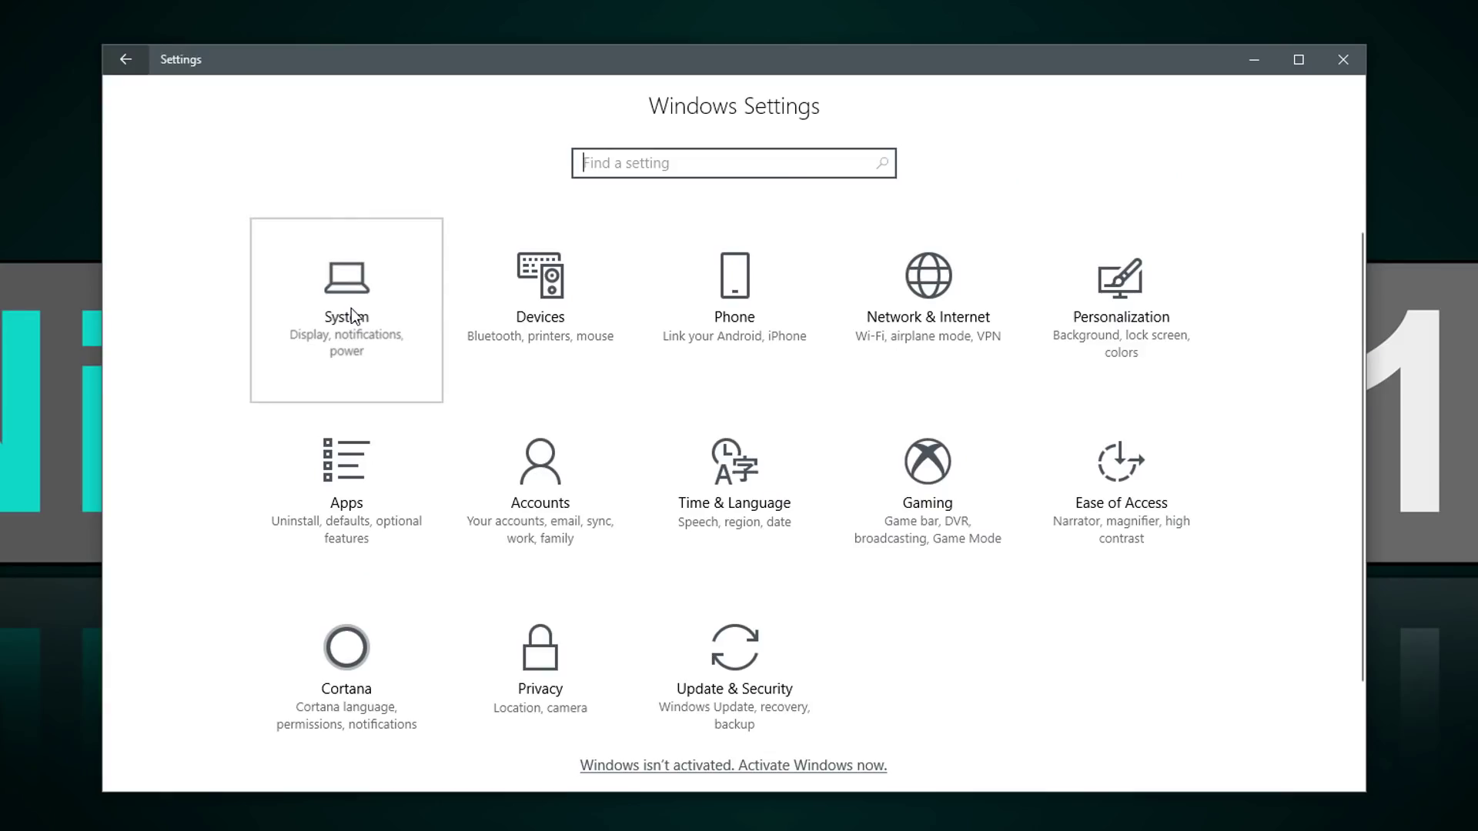
left_click(351, 310)
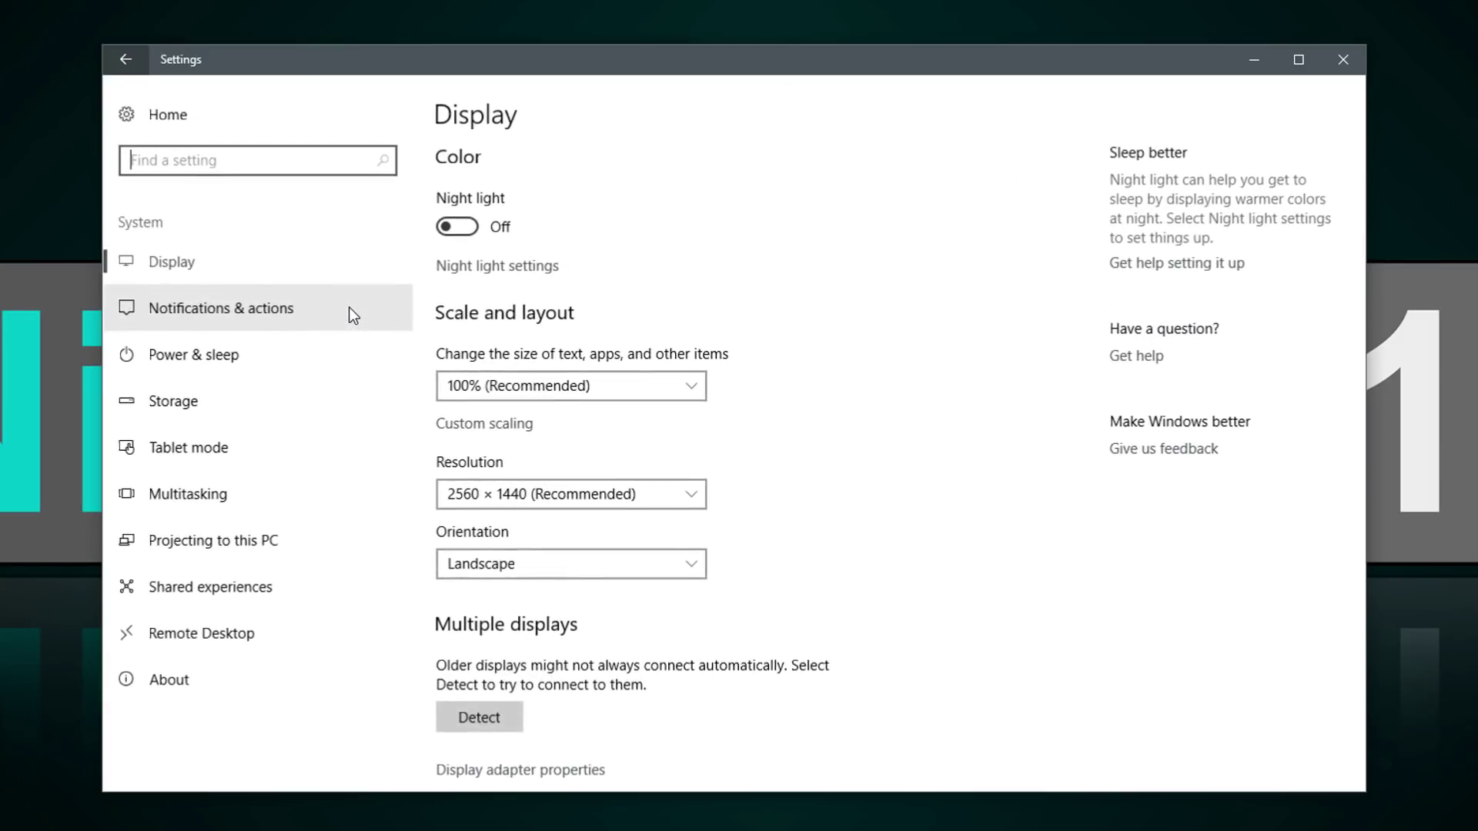
left_click(171, 682)
scroll(754, 400, "down", 3)
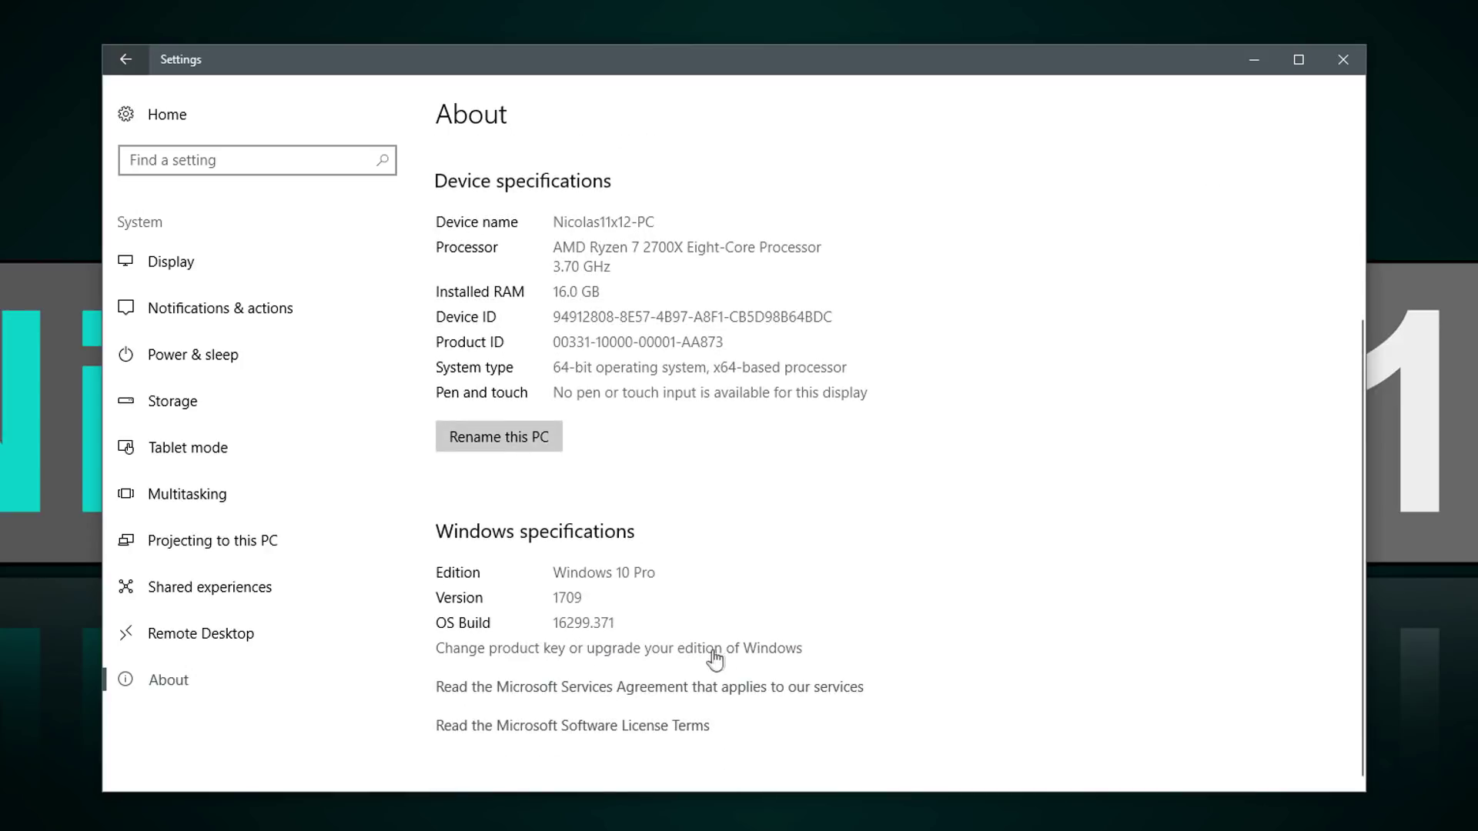
left_click(551, 656)
left_click(535, 582)
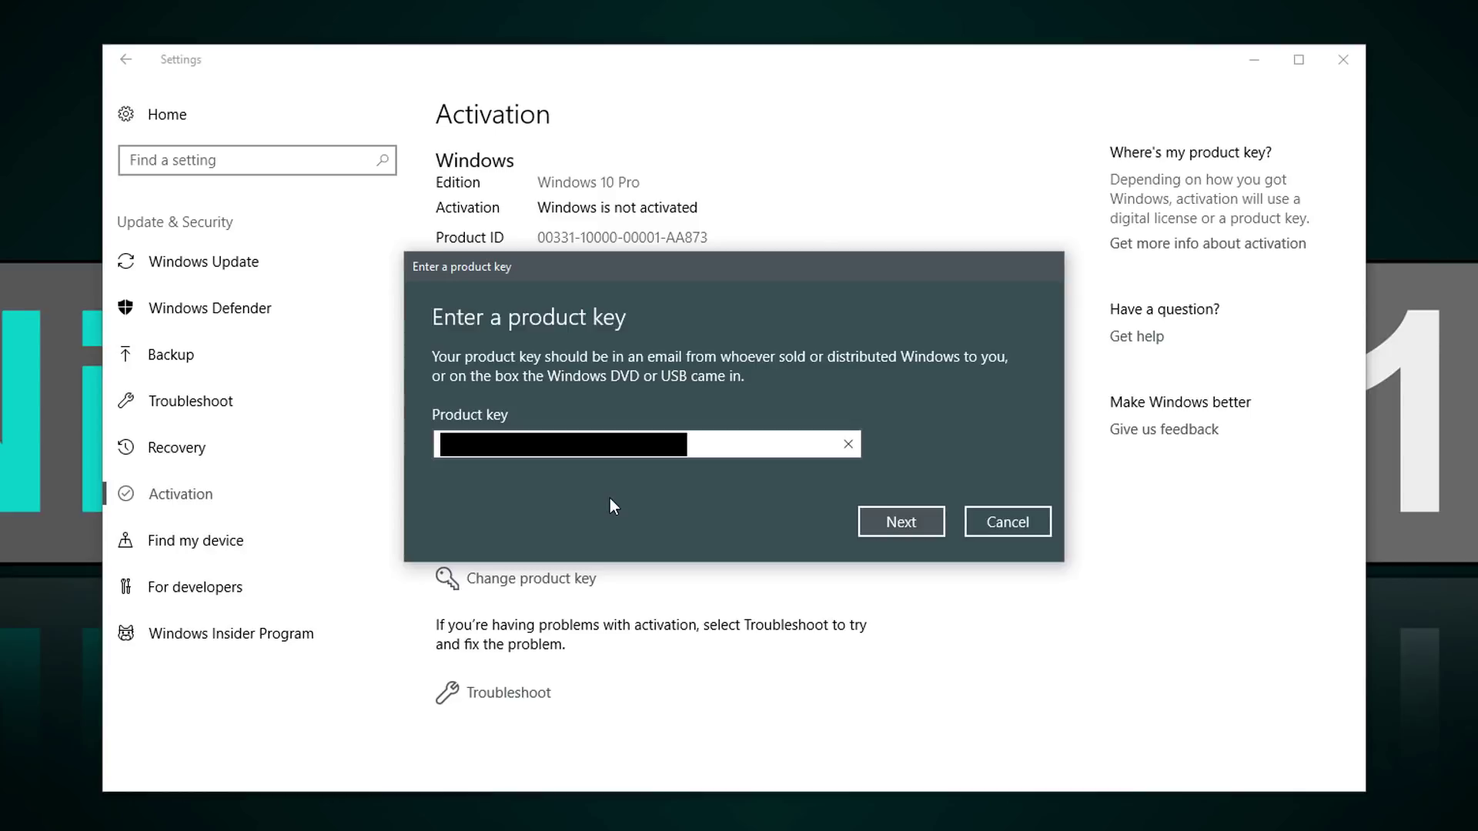
left_click(868, 521)
left_click(896, 499)
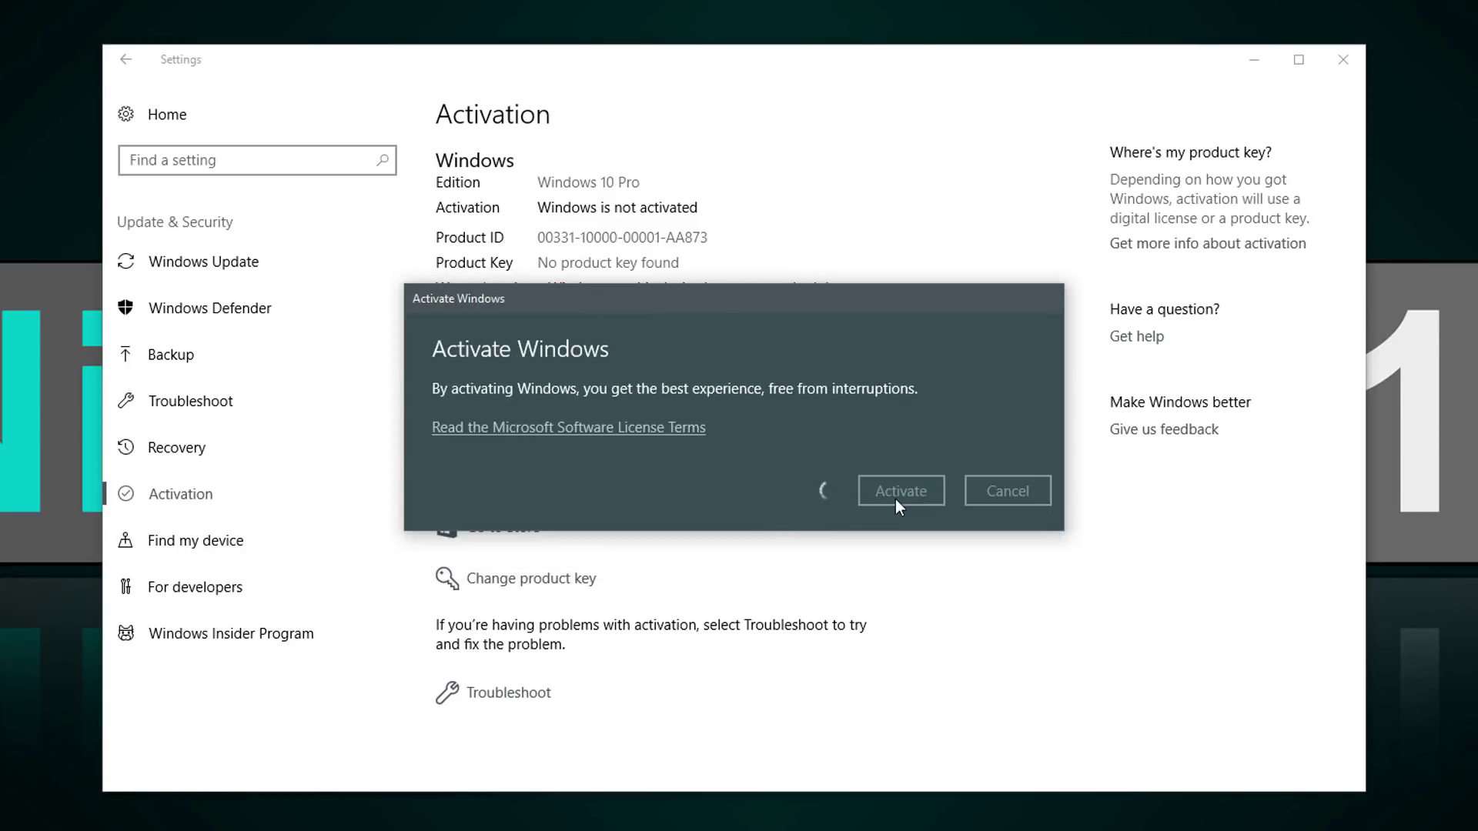